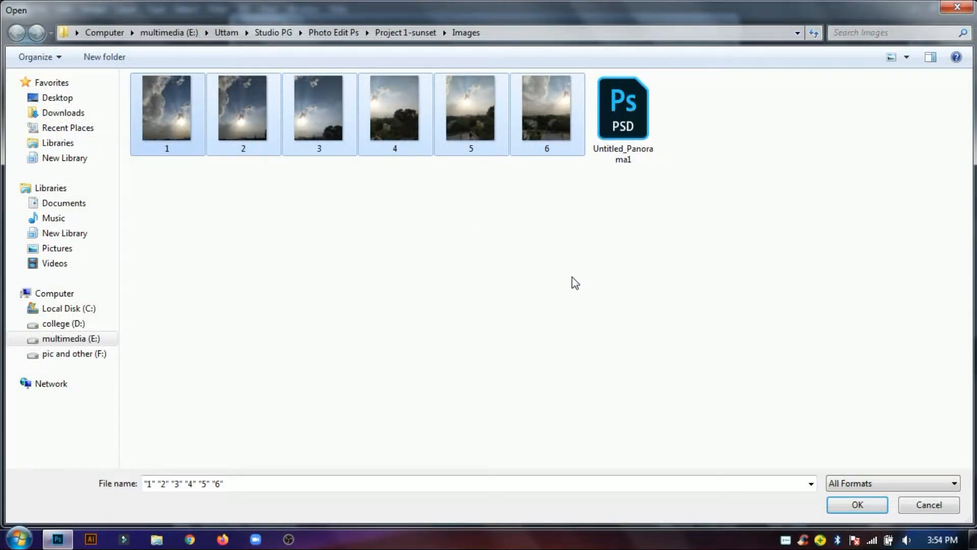
Load images 1 to 6 into Photomerge and merge them using the Auto layout with Blend Images Together.
left_click(858, 505)
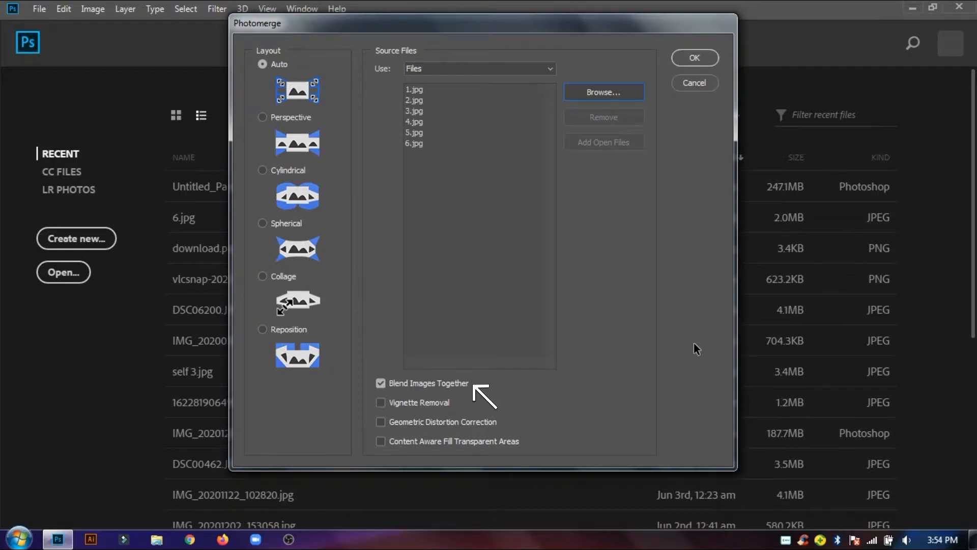
left_click(686, 59)
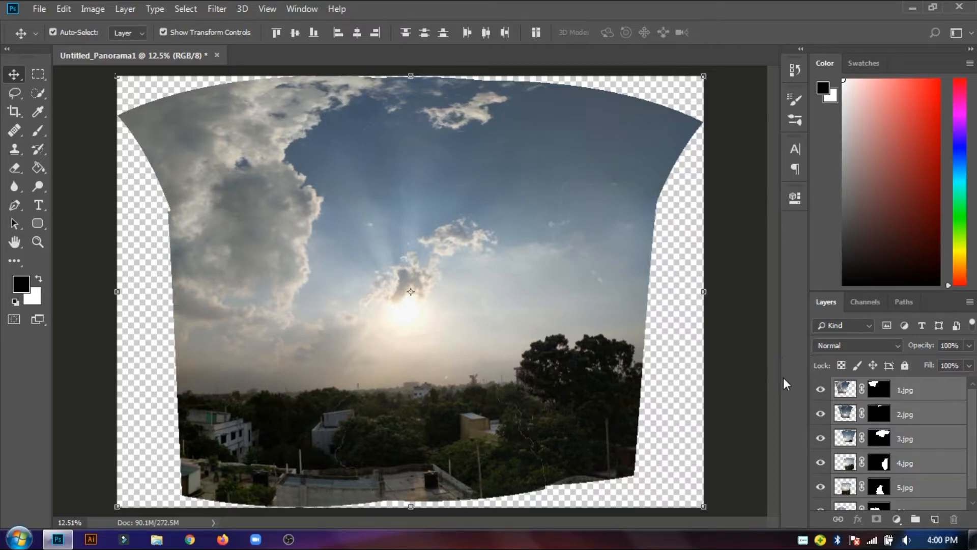
Select all the panorama layers from 1.jpg to 6.jpg and merge them into one layer.
left_click(911, 396)
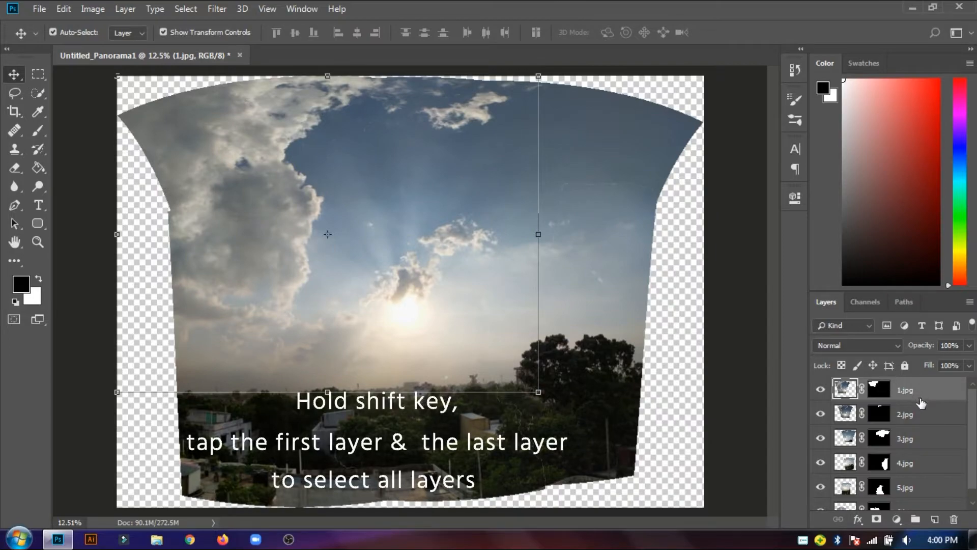
scroll(920, 401, "down", 1)
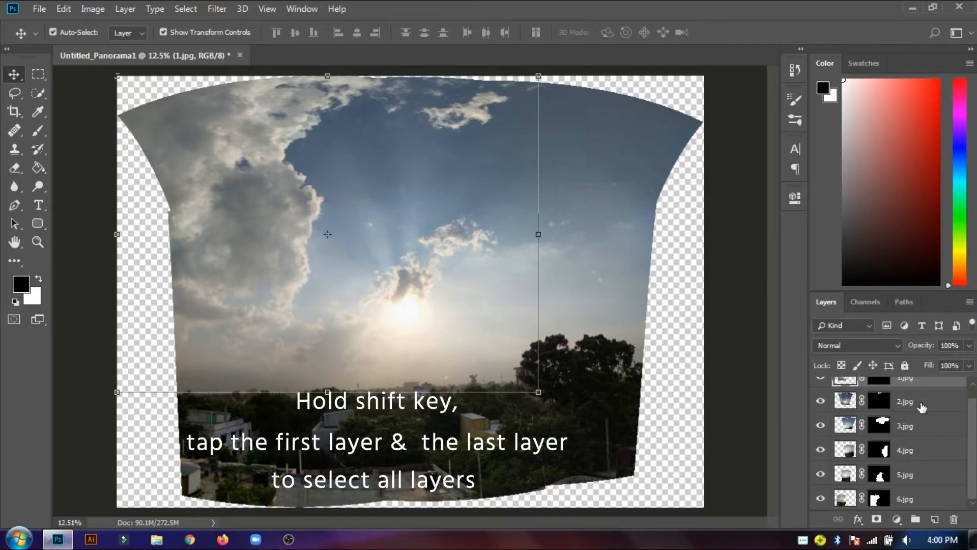
left_click(921, 503, "shift")
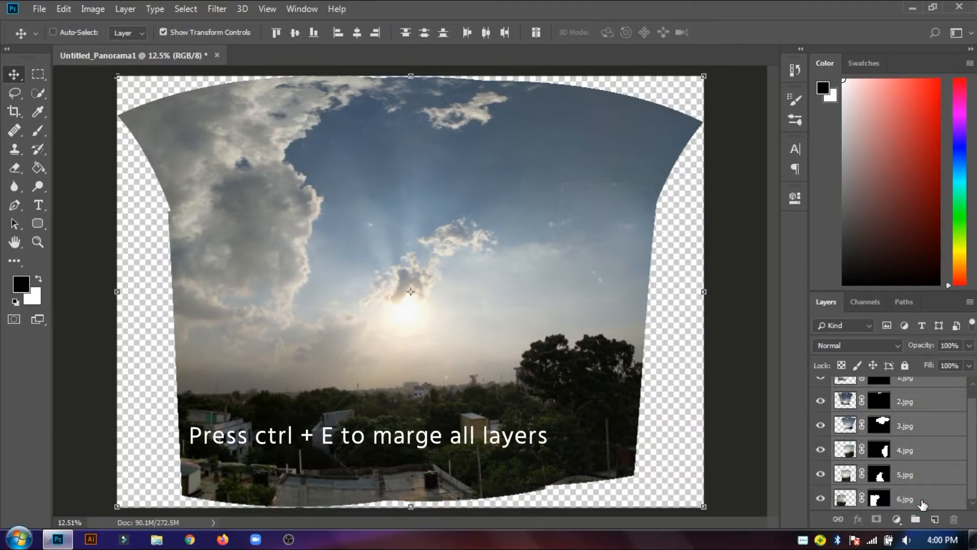
key("ctrl+e")
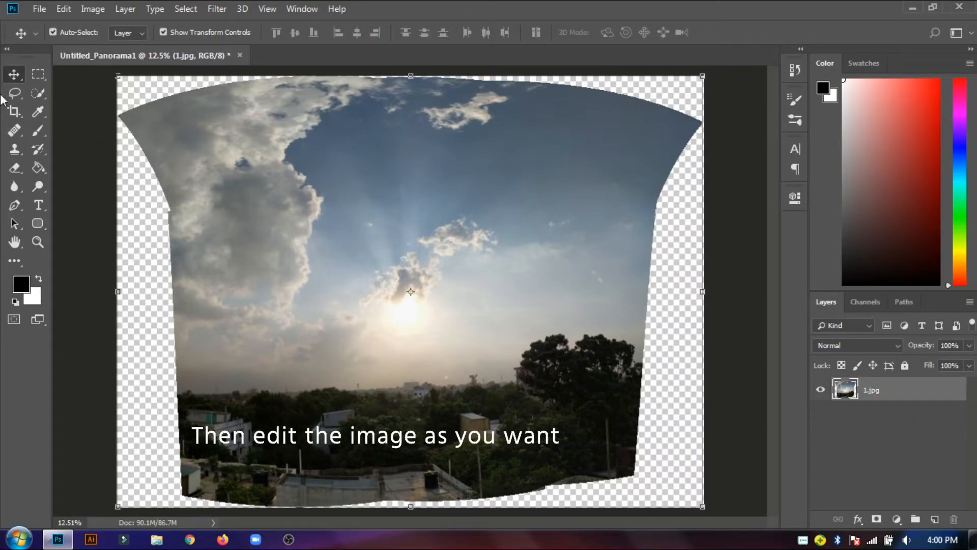
Crop the panorama to a rectangle inside its curved edges, cutting off all the transparent areas.
left_click(14, 111)
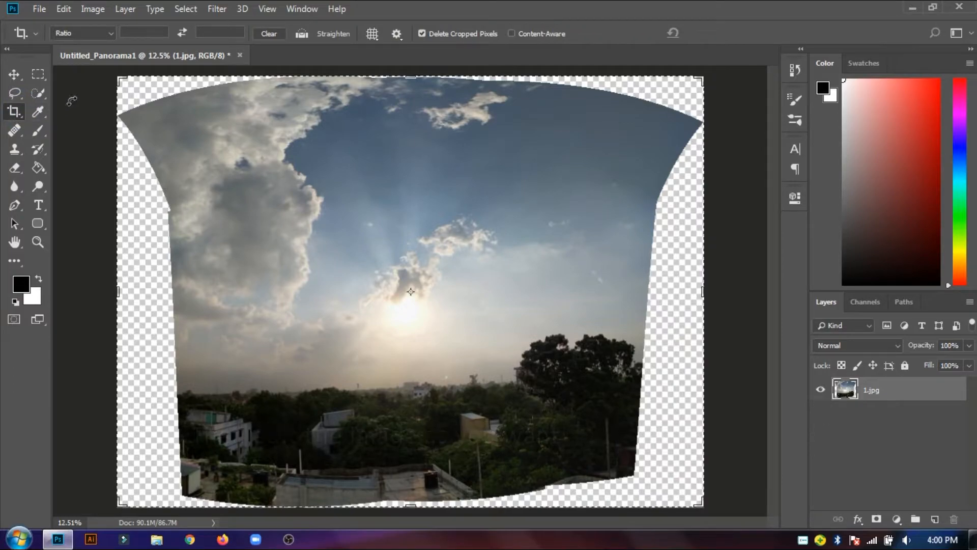
left_click_drag(120, 77, 152, 113)
left_click_drag(670, 469, 635, 447)
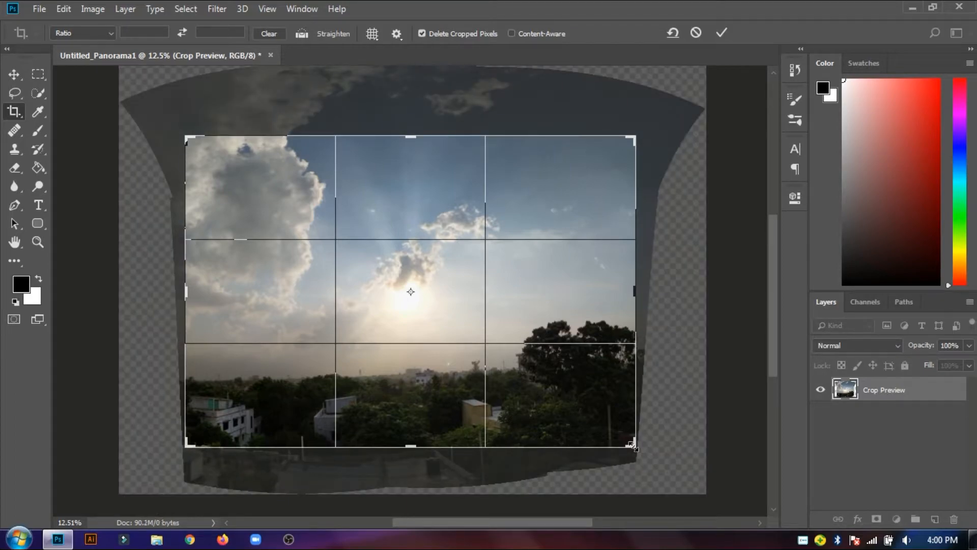
left_click(721, 33)
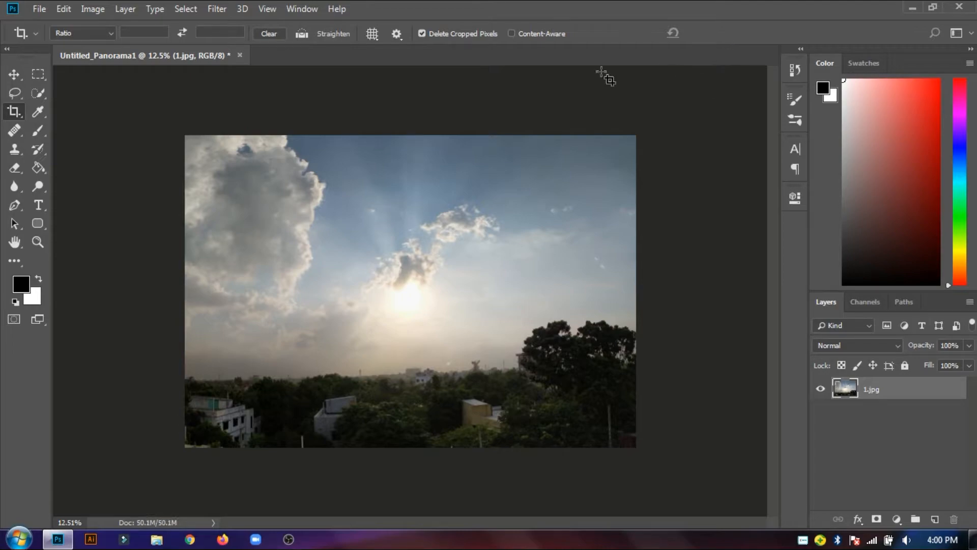
Remove the thin white pole beside the grey building with the Healing Brush, sampling the nearby dark trees.
left_click(21, 130)
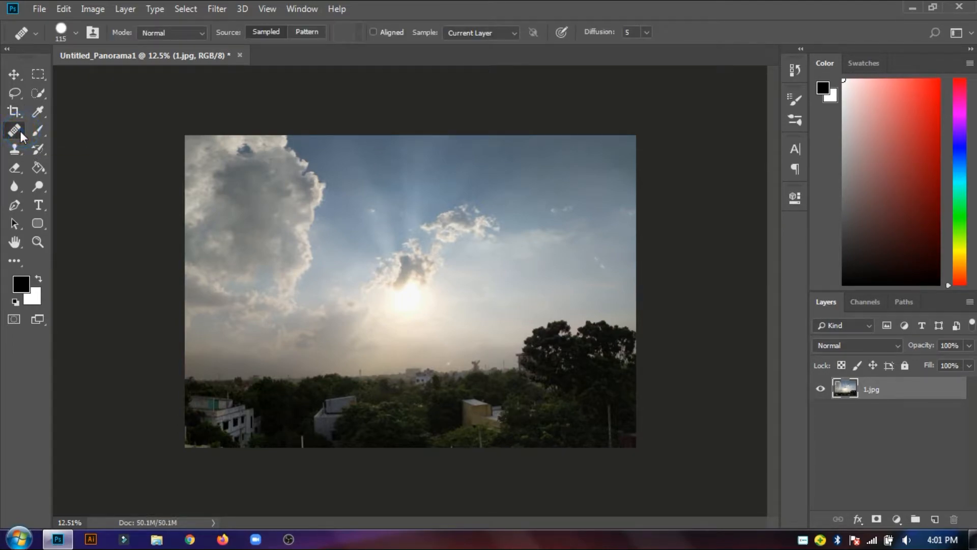
scroll(304, 441, "up", 3)
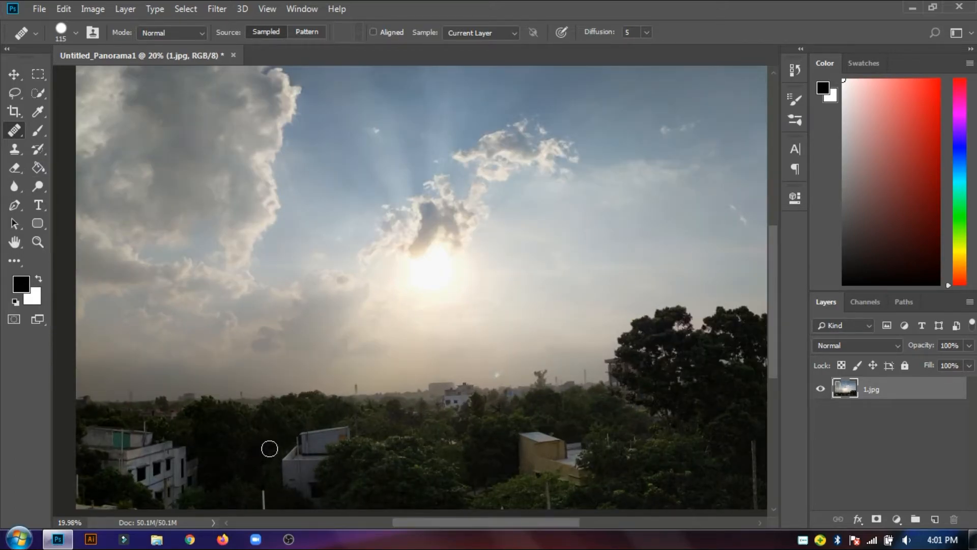
scroll(269, 458, "up", 1)
left_click_drag(269, 448, 281, 367)
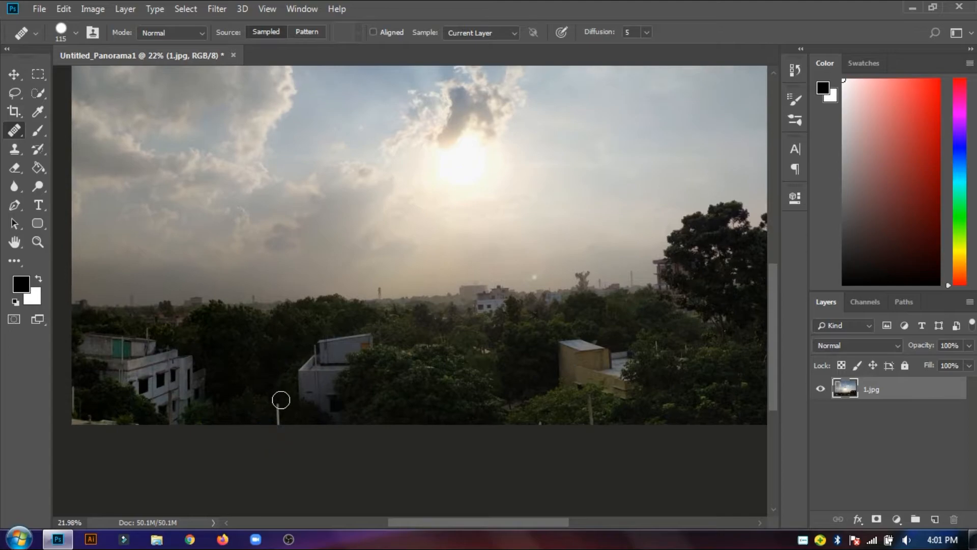
left_click(294, 409, "alt")
left_click(280, 419)
Heal away the pole below the yellow building and the small bright speck beside it at the image's lower edge.
left_click(587, 401, "alt")
left_click_drag(587, 414, 590, 423)
left_click(578, 403, "alt")
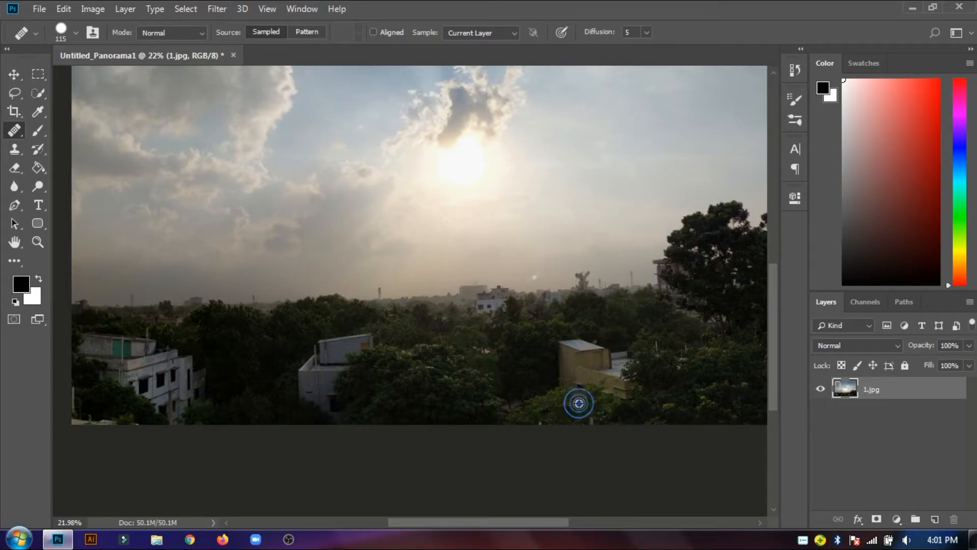
left_click_drag(588, 414, 594, 425)
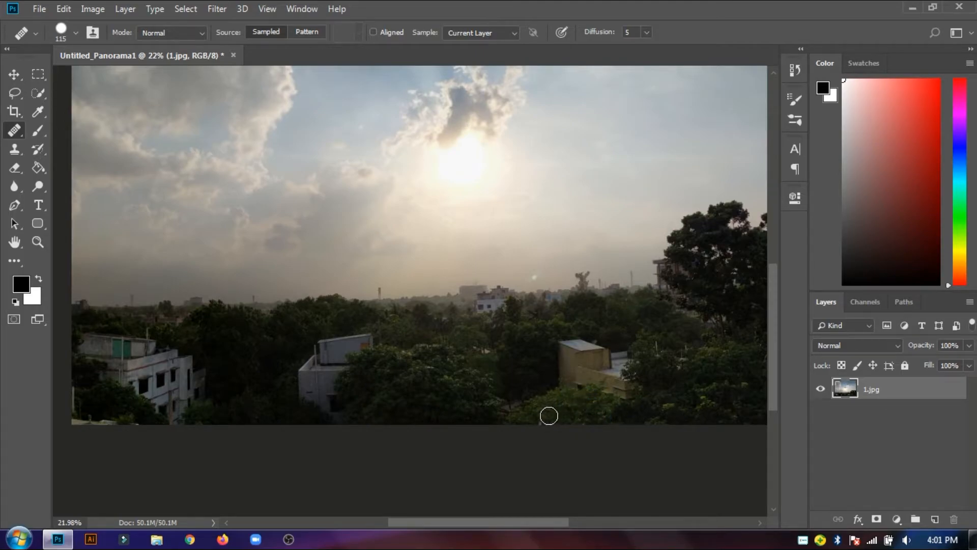
left_click(543, 421)
left_click(543, 421)
Heal the bright rooftop remnants in the photo's lower-left corner using sampled dark foliage.
left_click(92, 405)
left_click(94, 402, "alt")
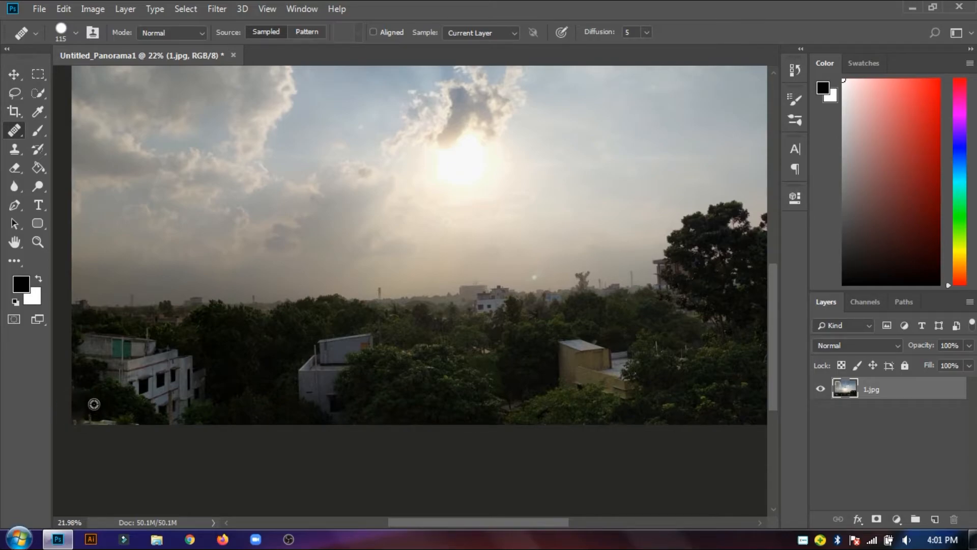
mouse_move(98, 418)
left_mouse_down()
mouse_move(79, 421)
mouse_move(131, 421)
mouse_move(112, 423)
left_mouse_up()
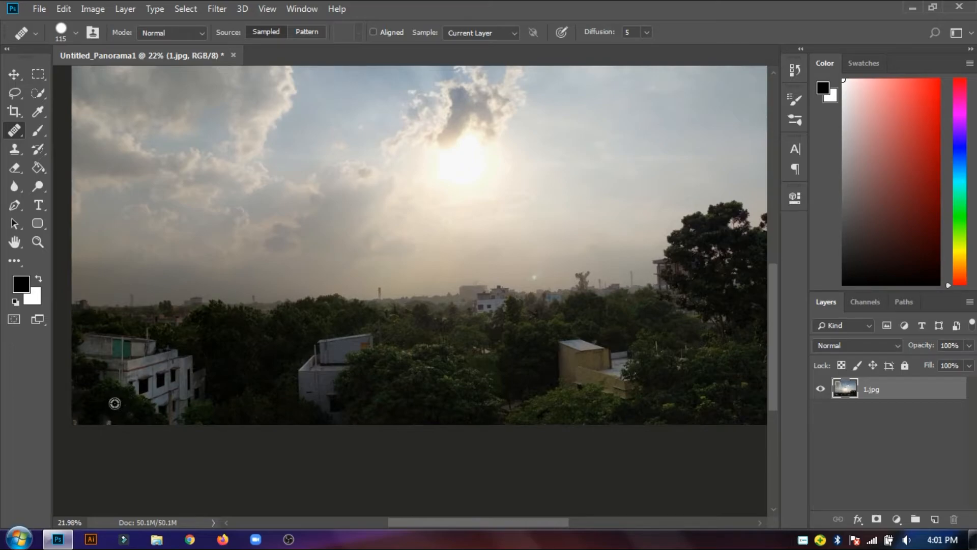
left_click_drag(111, 418, 72, 419)
left_click(127, 412)
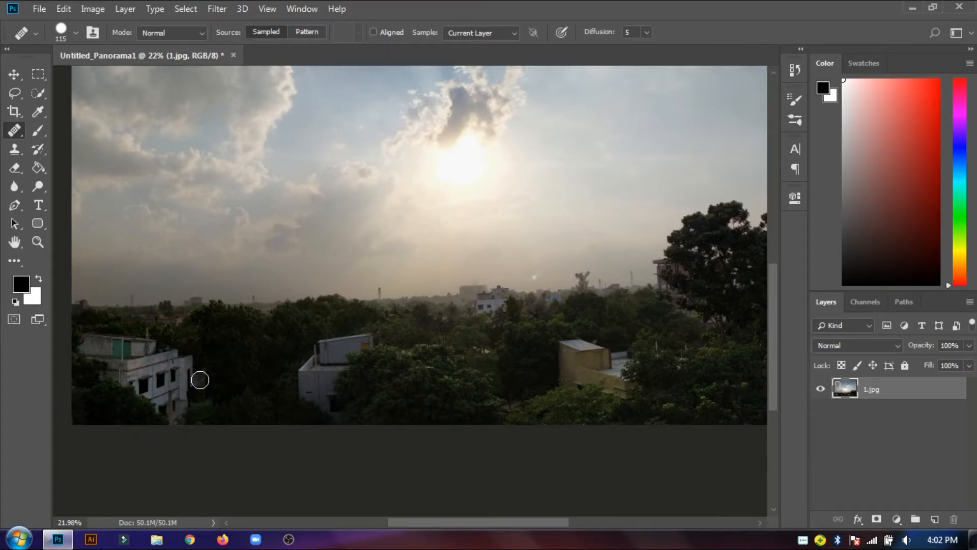
Remove the small bright spot in the sky just above the horizon with the Healing Brush.
left_click(522, 269, "alt")
left_click(534, 276)
scroll(448, 251, "down", 1)
scroll(441, 252, "down", 1)
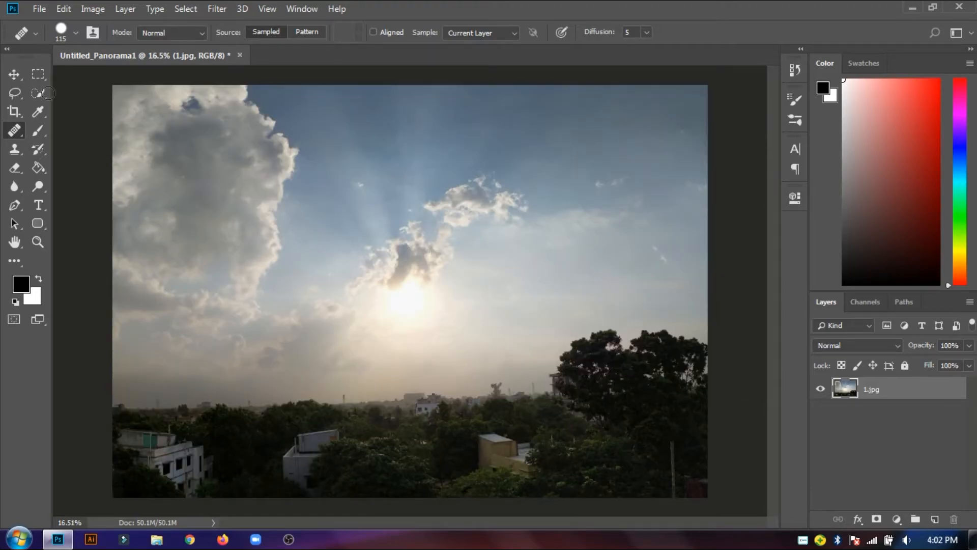
Duplicate the 1.jpg layer, naming the lower layer Original and the upper copy Edit.
left_click(13, 77)
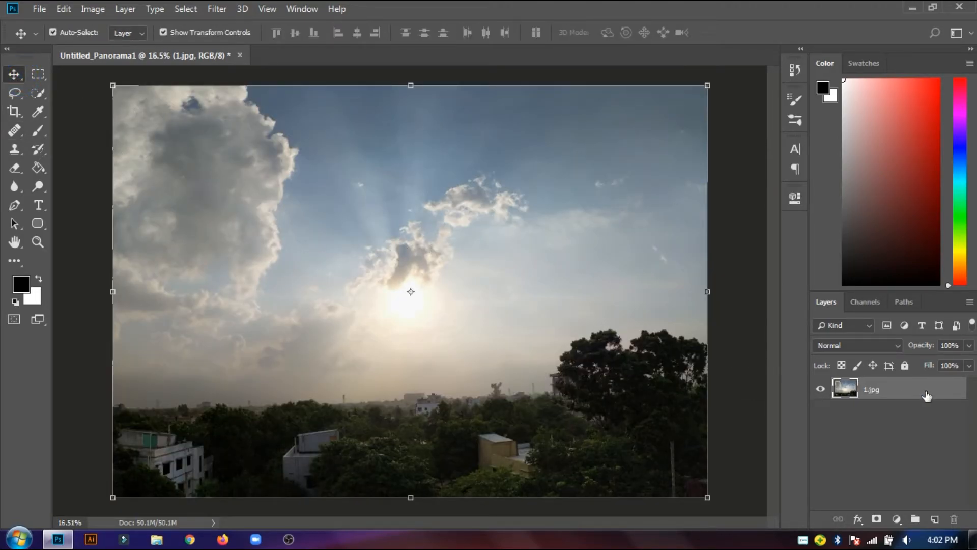
left_click_drag(894, 392, 934, 519)
double_click(873, 413)
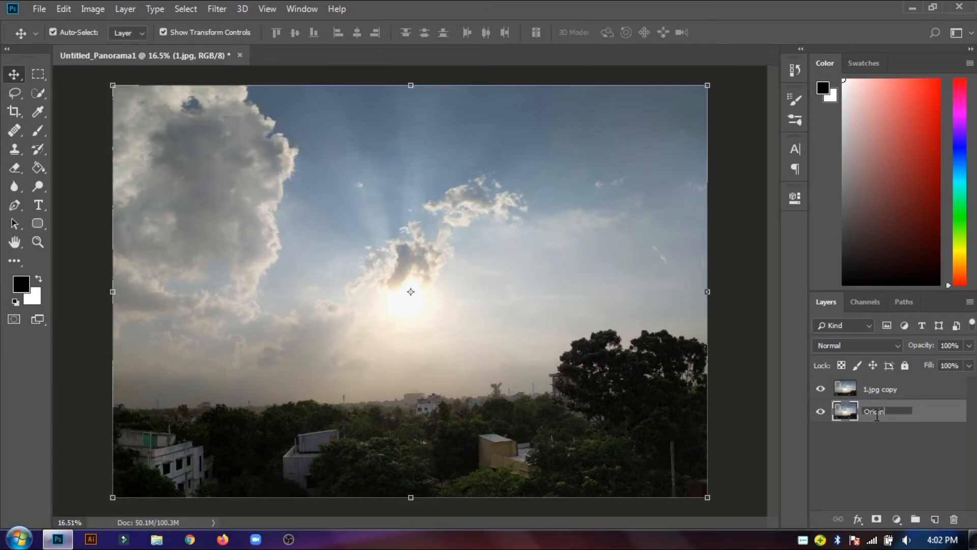
key("Return")
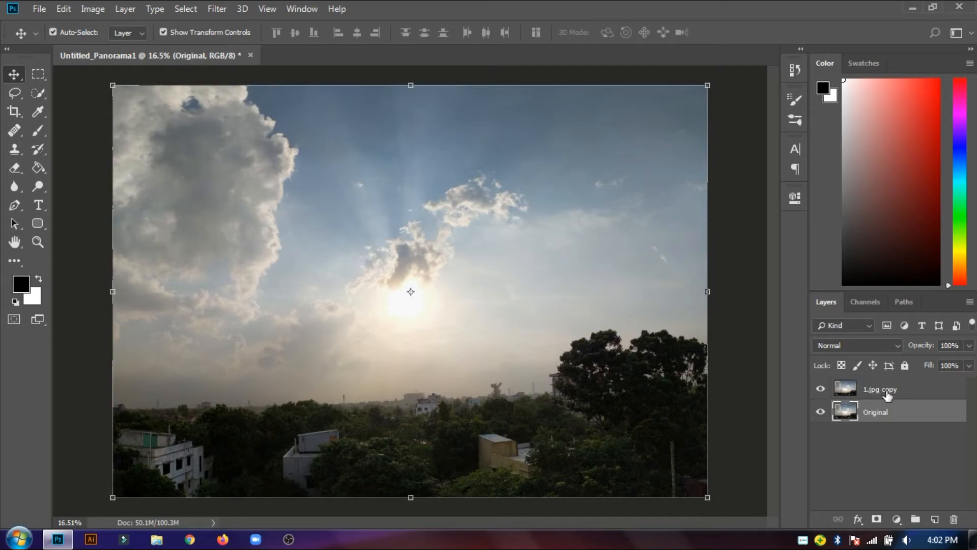
double_click(890, 390)
type("Edit")
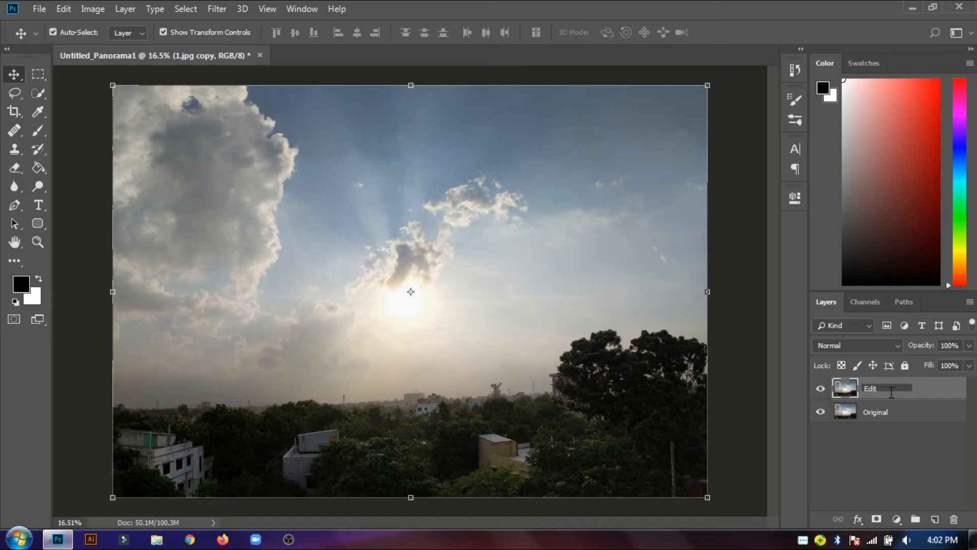
key("Return")
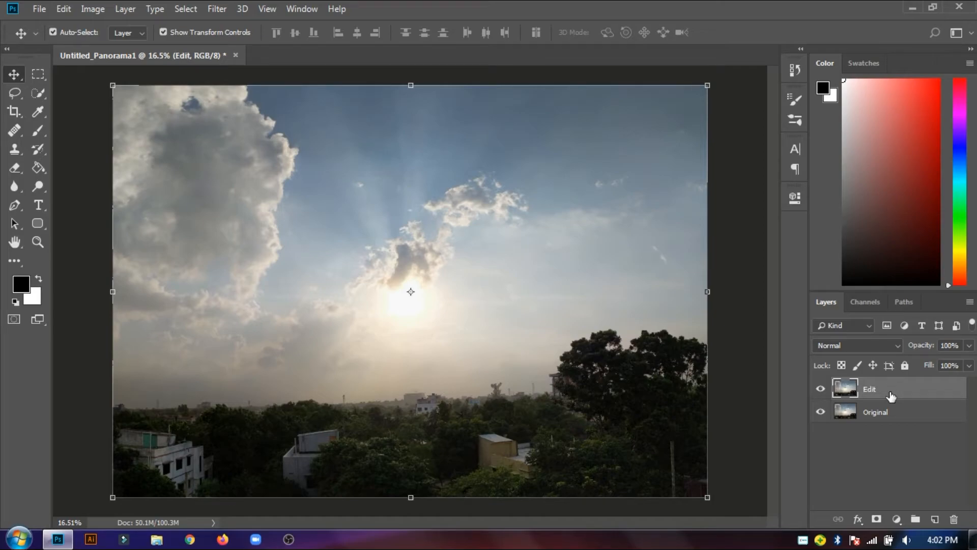
Convert the Edit layer for Smart Filters and open it in the Camera Raw Filter.
left_click(212, 11)
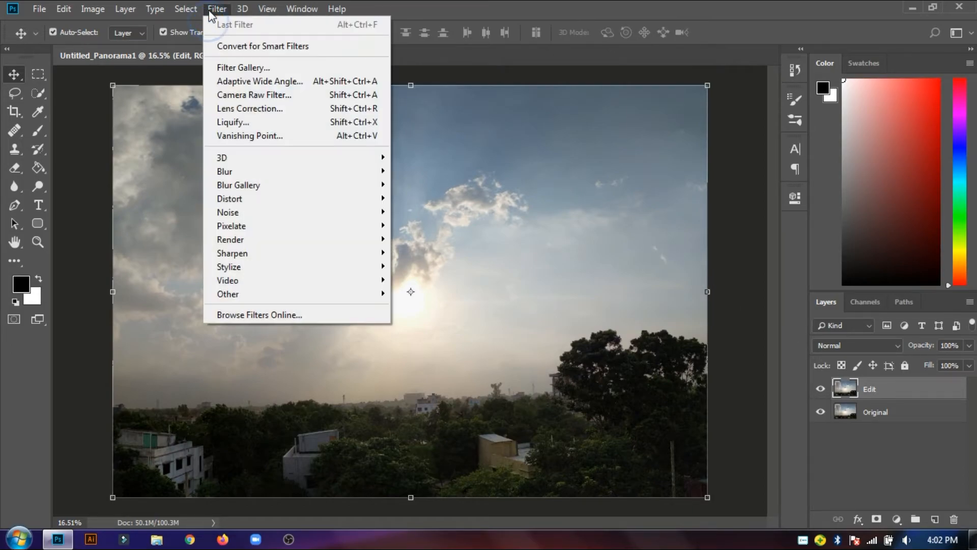
left_click(237, 47)
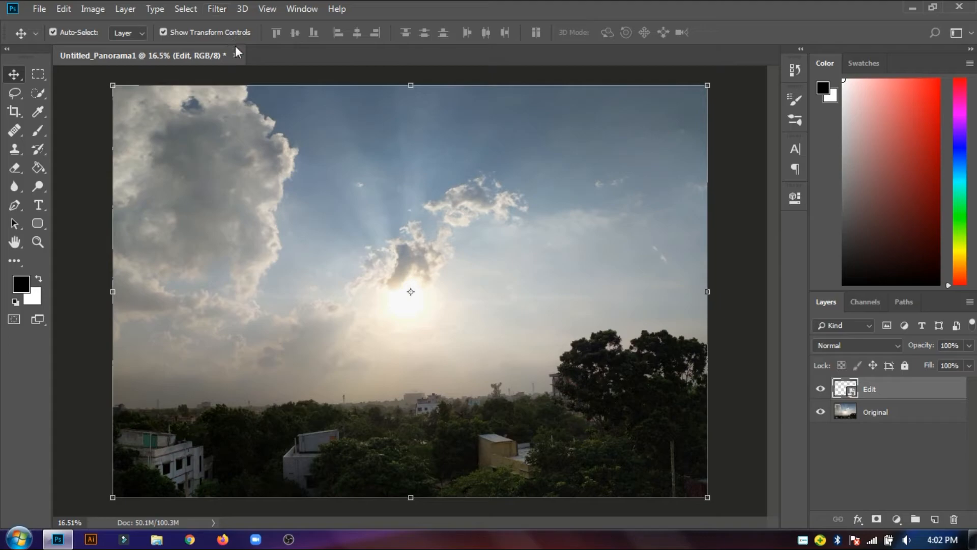
left_click(220, 11)
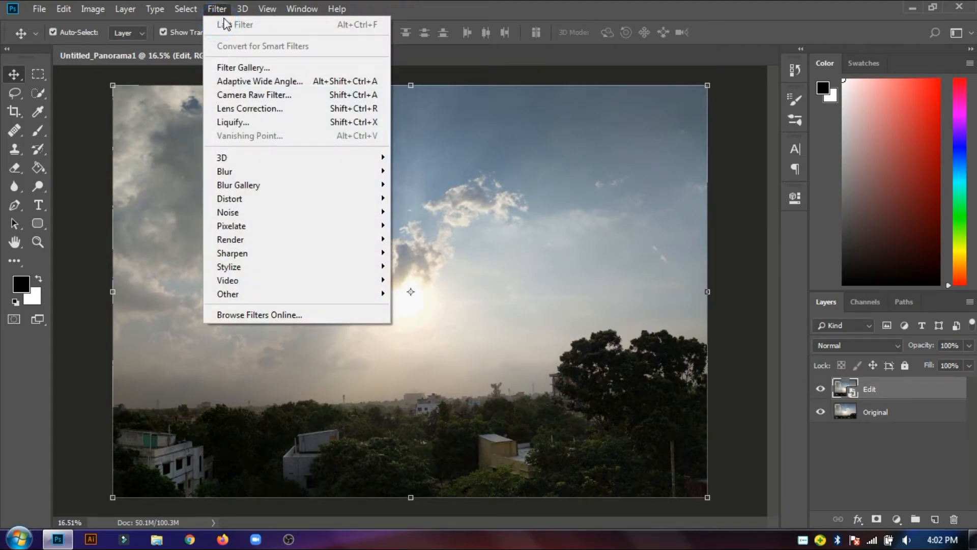
left_click(254, 95)
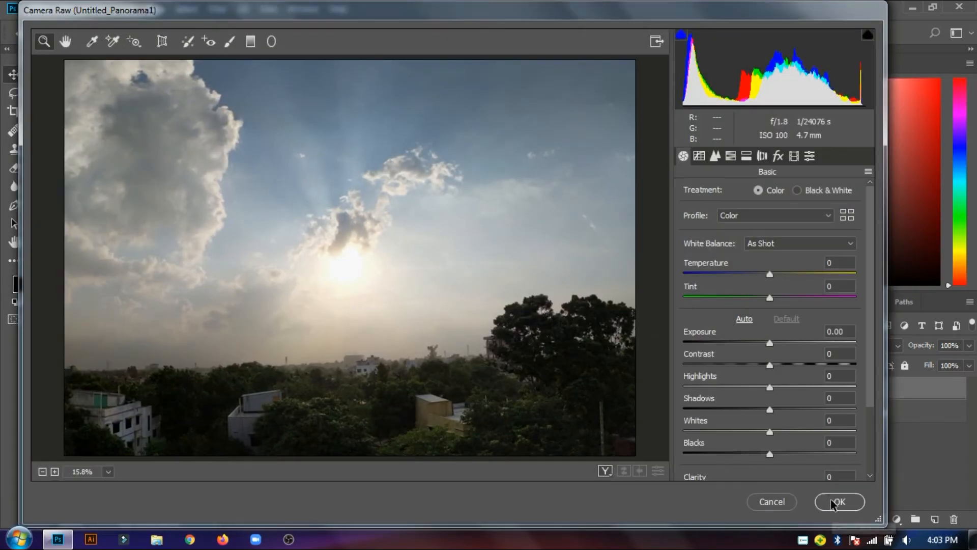
Set the Camera Raw Highlights to -72, Shadows to +58, Whites to +17 and Blacks to -29.
left_click_drag(769, 386, 659, 386)
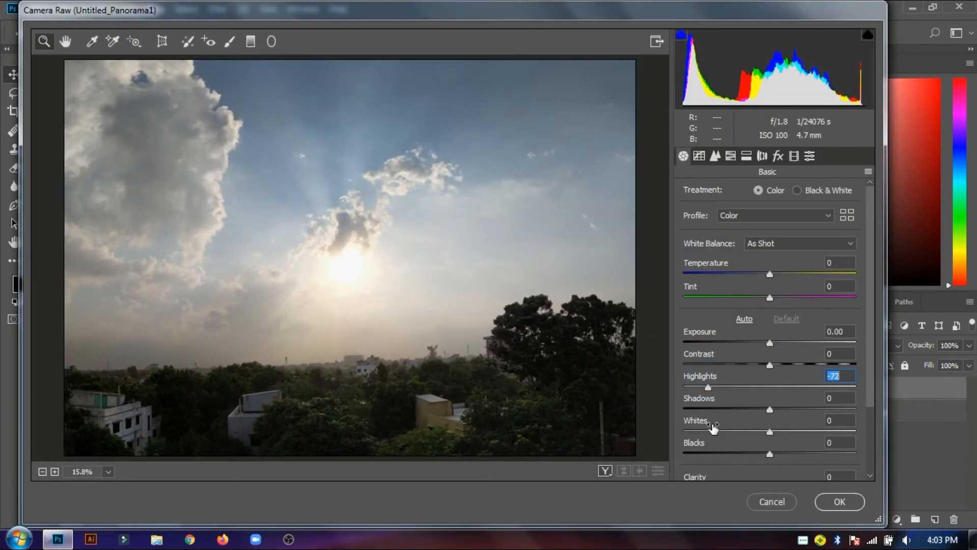
left_click(698, 400)
left_click_drag(718, 410, 748, 407)
left_click_drag(693, 421, 675, 444)
scroll(739, 406, "down", 3)
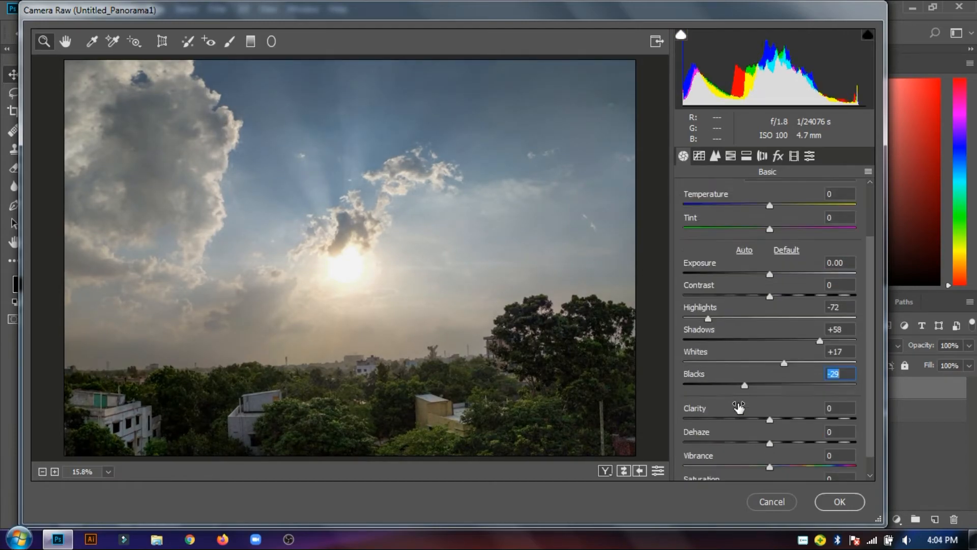
Set Clarity to +8, Dehaze to +6 and Vibrance to +17, and apply the Camera Raw Filter.
left_click_drag(707, 397, 715, 435)
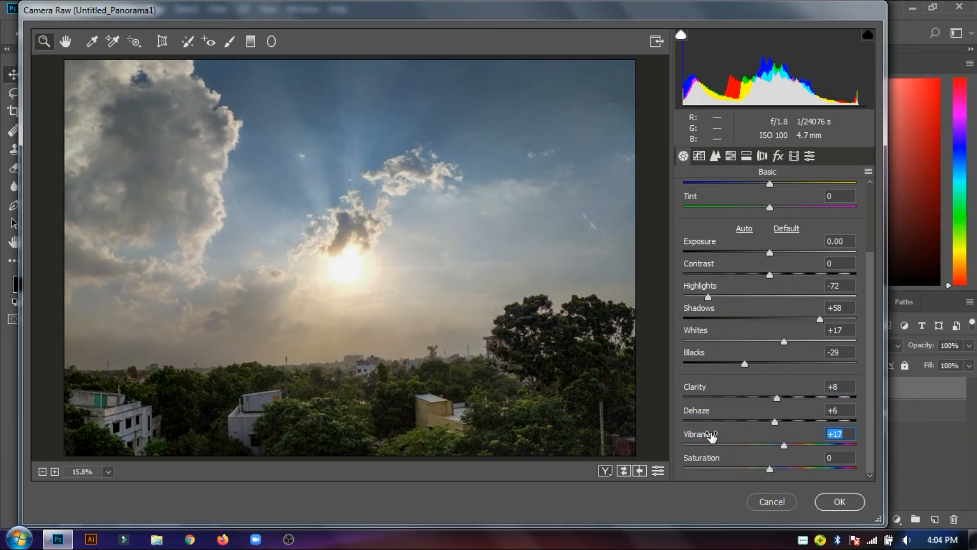
left_click(838, 502)
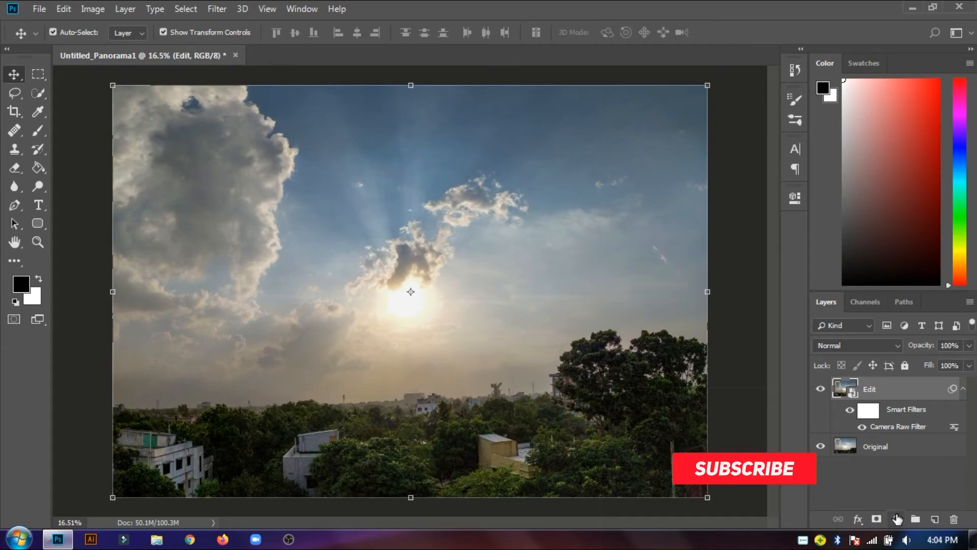
Add a Hue/Saturation adjustment layer above the Edit layer with the Increase Saturation More preset.
left_click(897, 519)
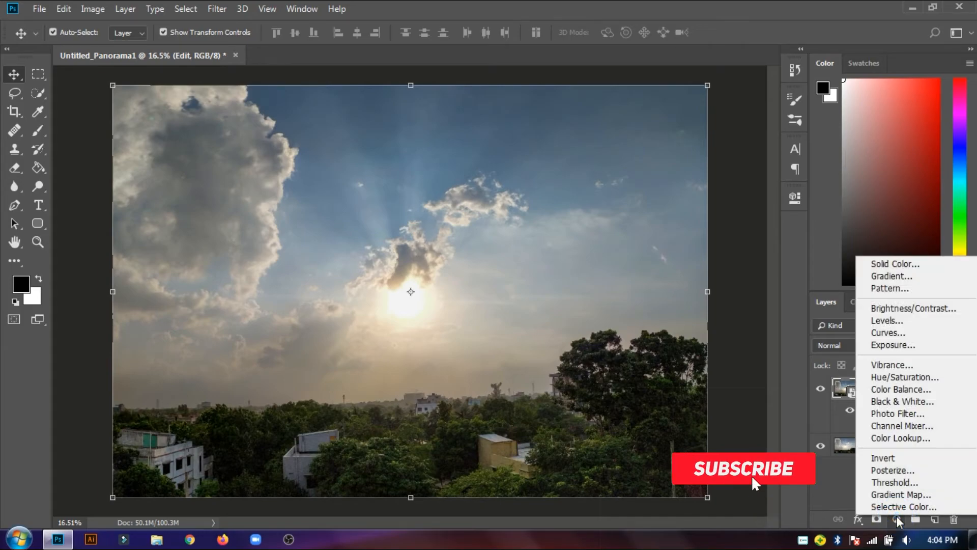
left_click(877, 377)
left_click(652, 239)
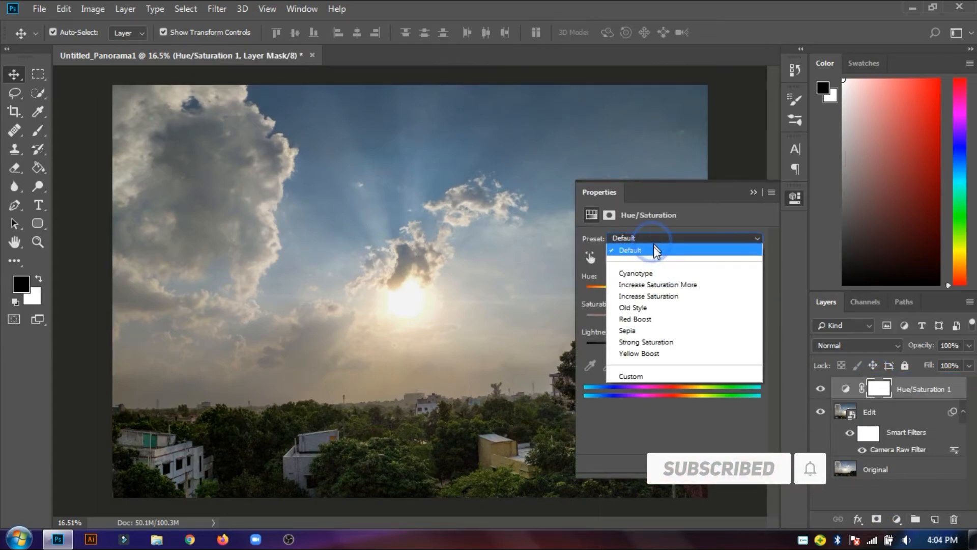
left_click(654, 294)
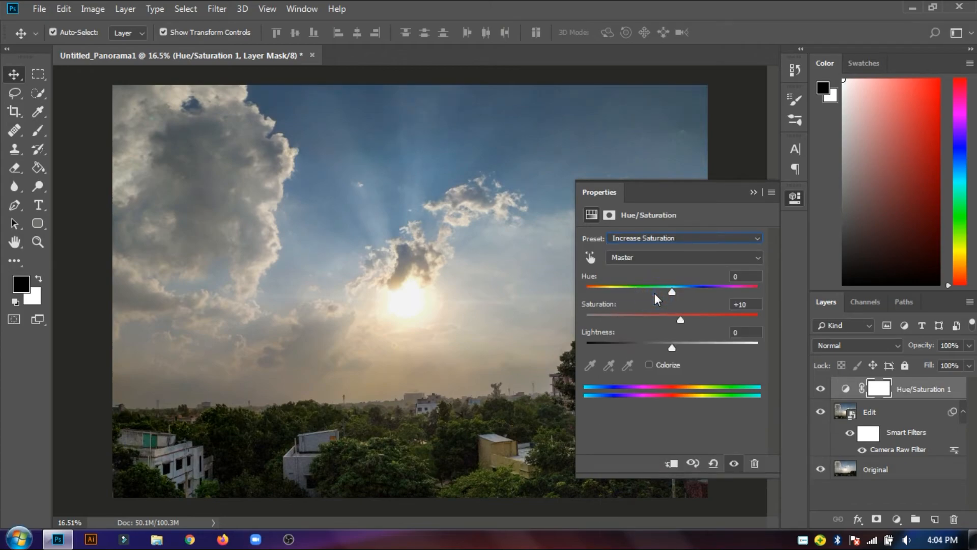
left_click(658, 237)
left_click(659, 284)
left_click(752, 192)
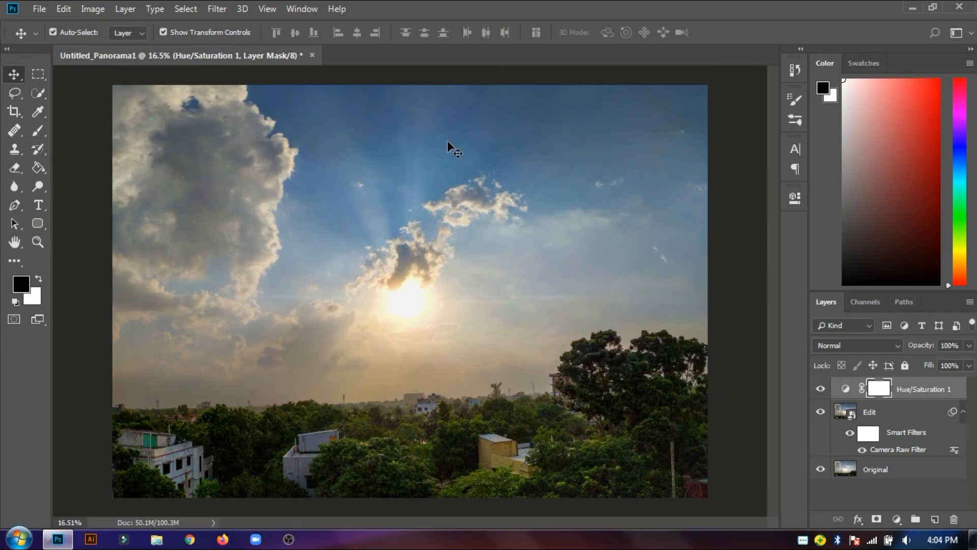
Start exporting the finished sunset image with Export As.
left_click(40, 9)
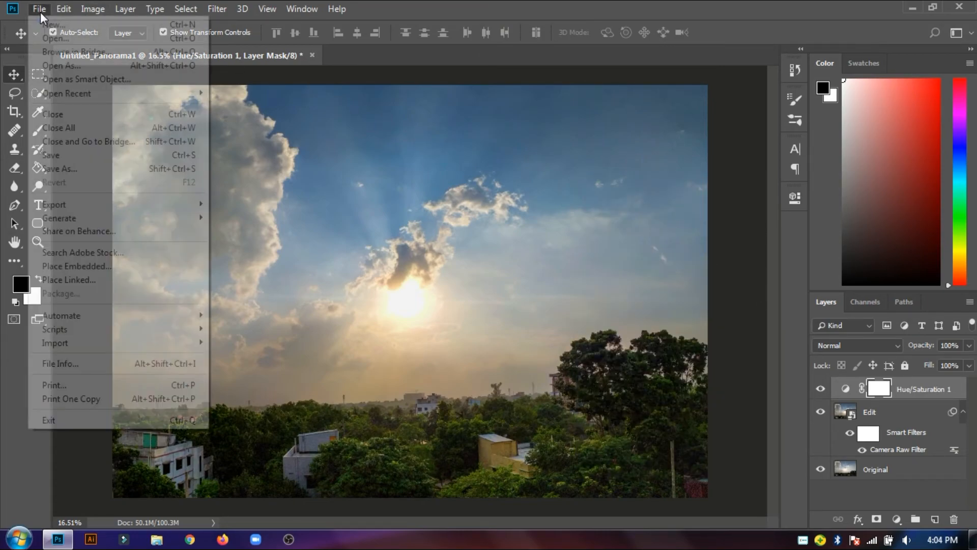
mouse_move(139, 203)
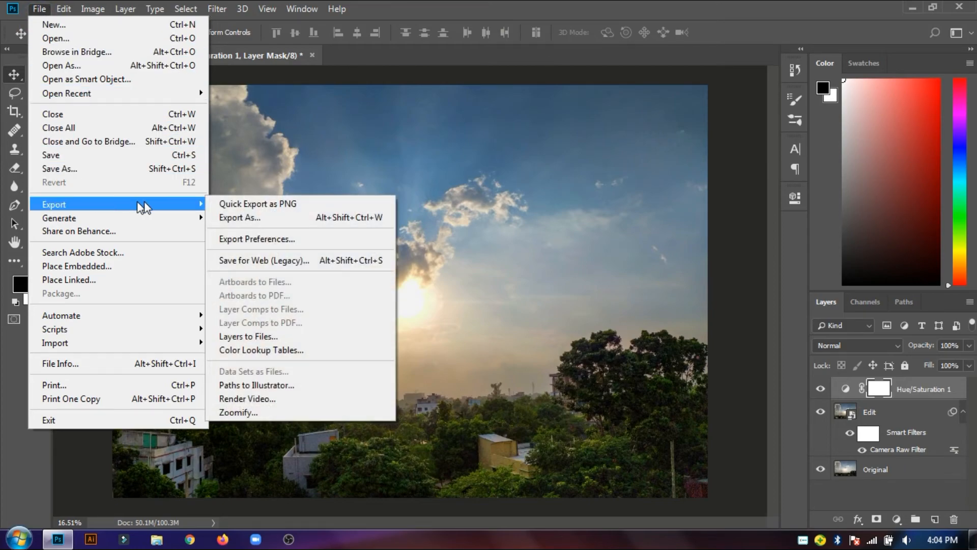
left_click(224, 217)
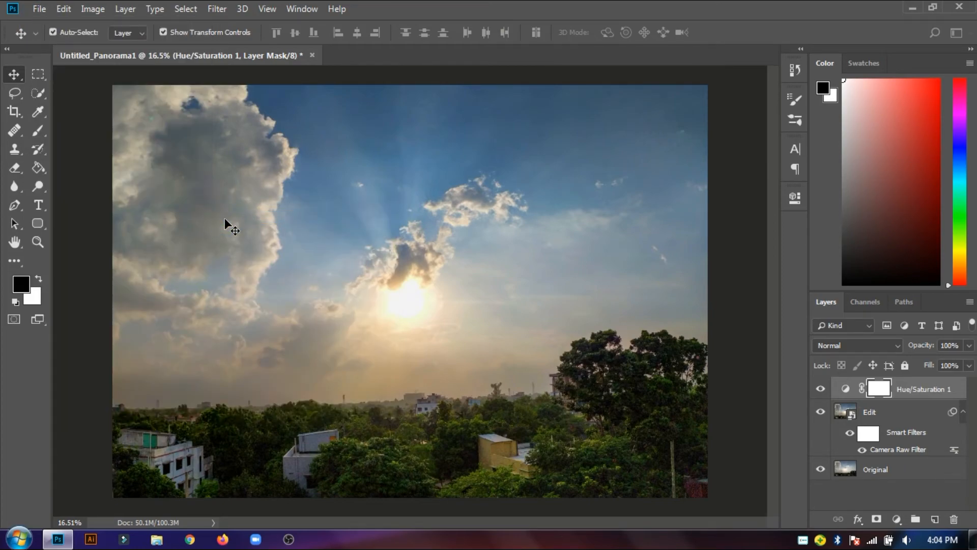